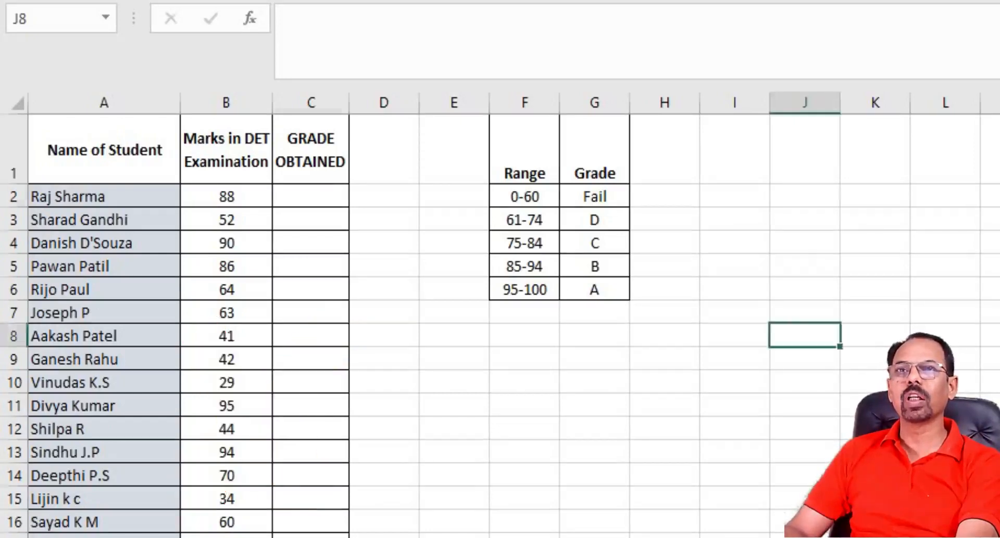
Step: Enter the first students' grades by hand in the Grade Obtained column: B in C2 and Fail in C3
{"action": "left_click", "coordinate": [311, 196]}
{"action": "type", "text": "B"}
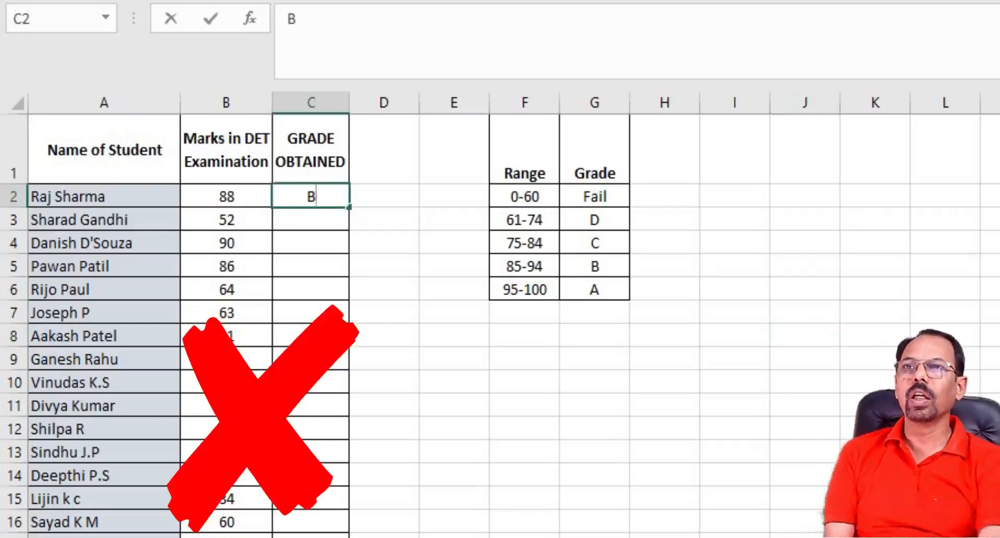
{"action": "key", "text": "Return"}
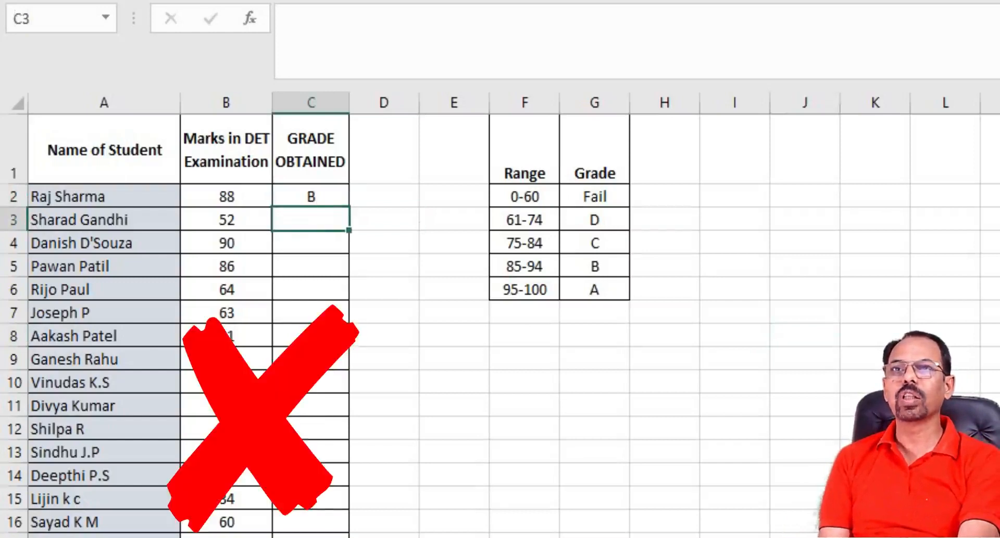
{"action": "type", "text": "Fail"}
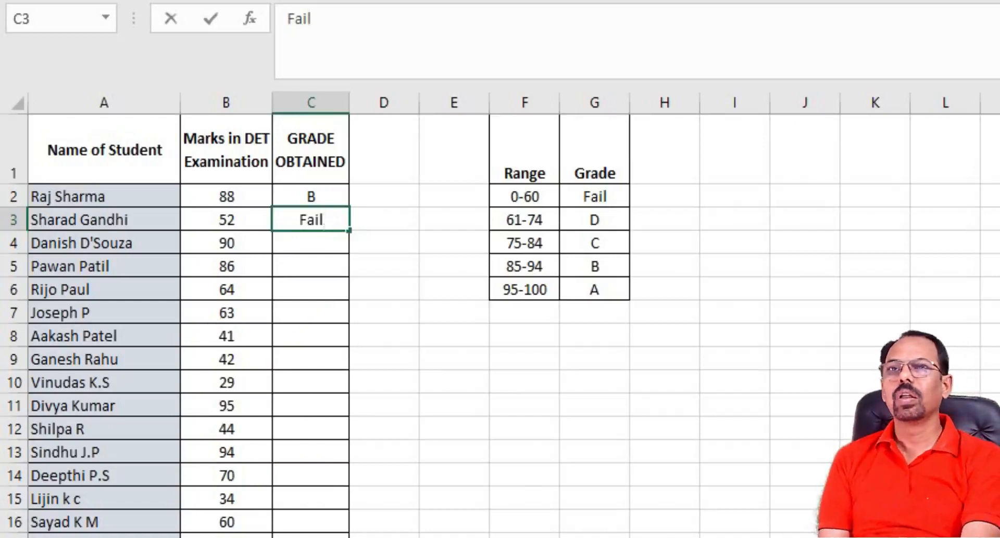
{"action": "key", "text": "Return"}
{"action": "type", "text": "B"}
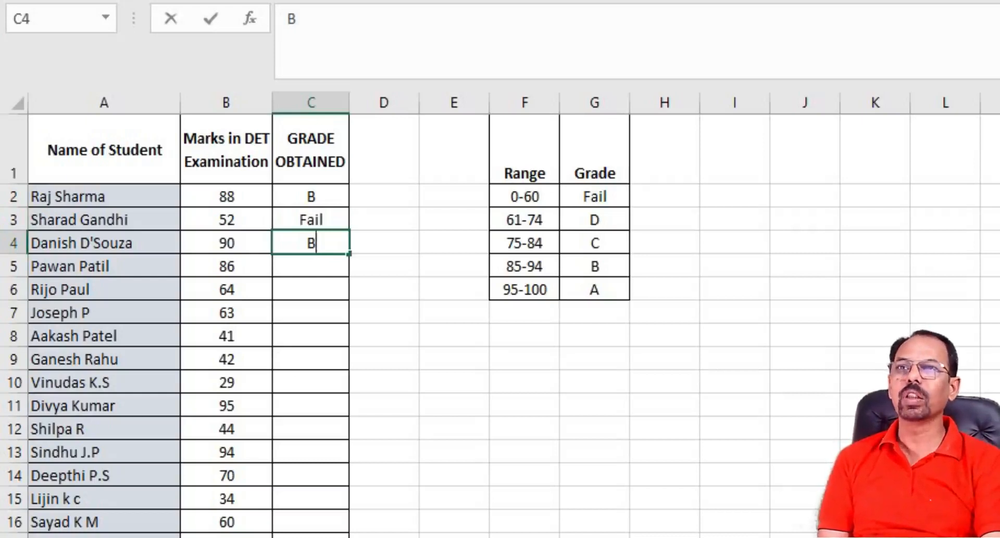
{"action": "key", "text": "BackSpace"}
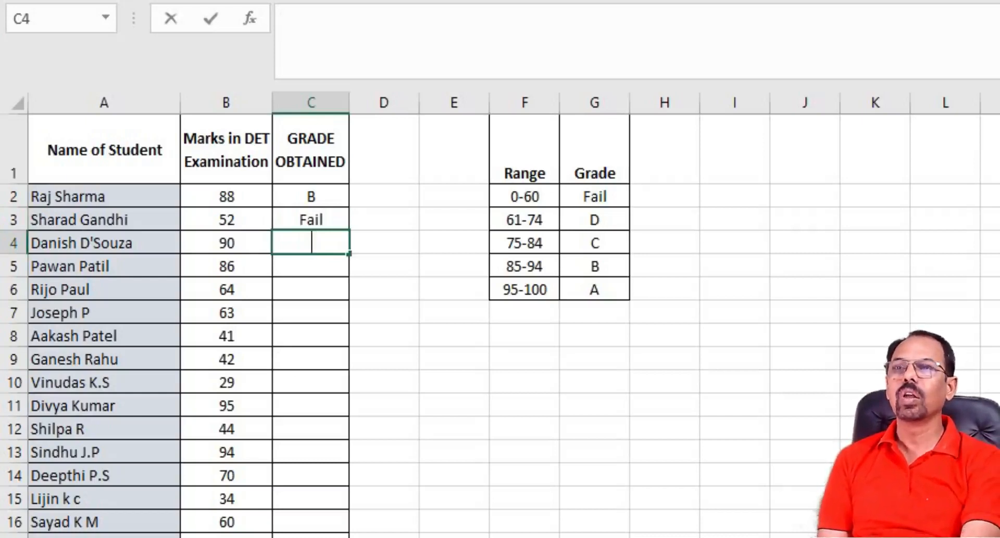
Step: Clear the hand-entered grades from cells C2 to C4
{"action": "key", "text": "Up"}
{"action": "key", "text": "Up"}
{"action": "key", "text": "shift+Down"}
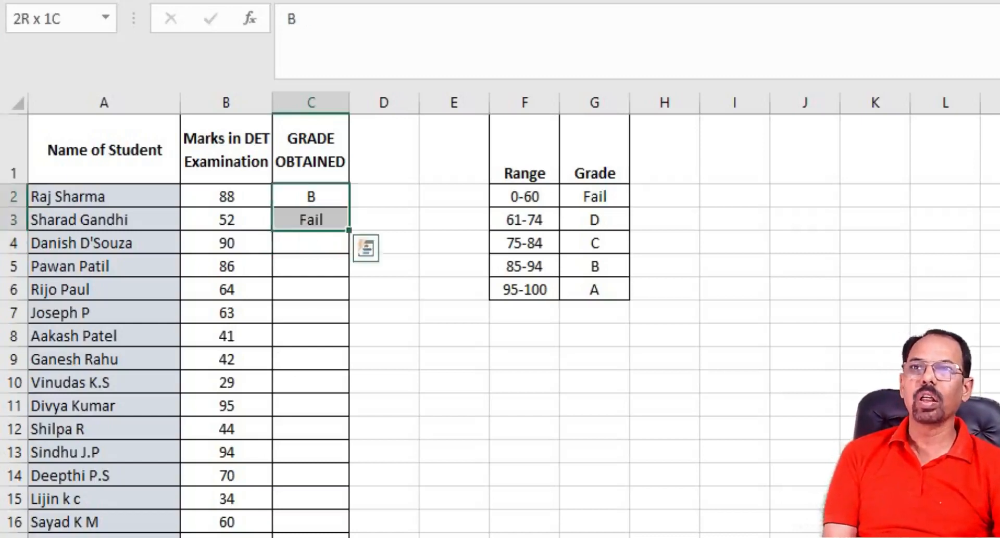
{"action": "key", "text": "shift+Down"}
{"action": "key", "text": "Delete"}
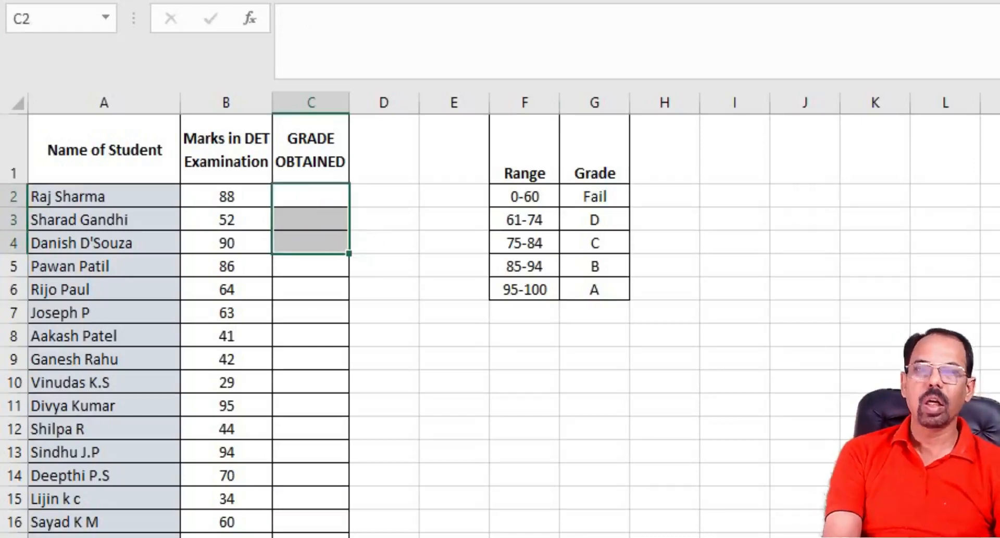
Step: Insert a column between Range and Grade headed "Lower Bound", and fit its width to the heading
{"action": "left_click", "coordinate": [594, 103]}
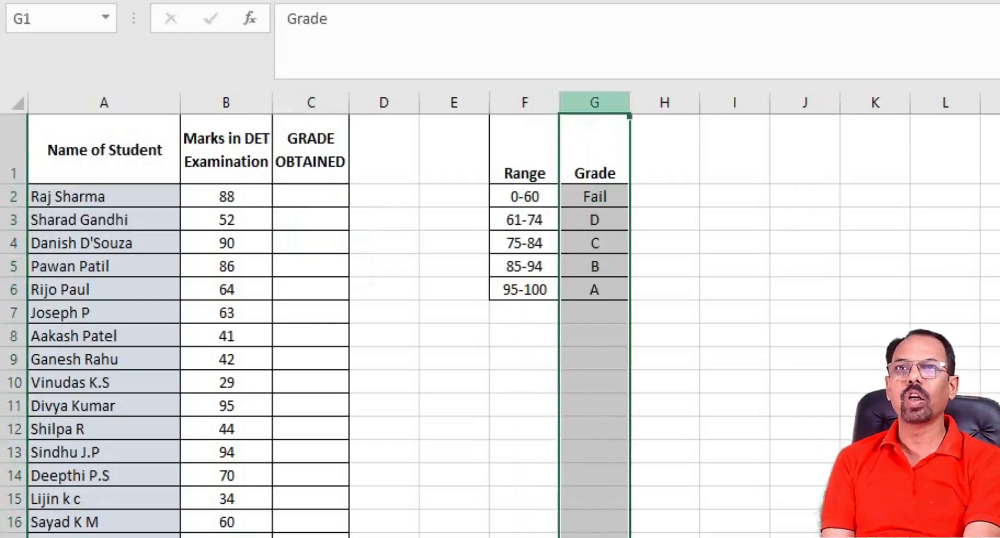
{"action": "key", "text": "ctrl+shift+plus"}
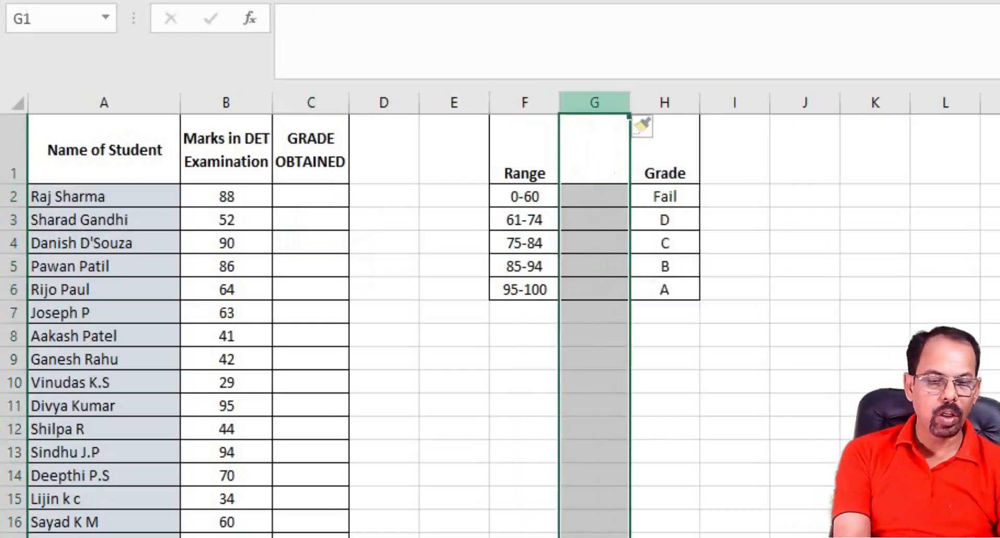
{"action": "left_click", "coordinate": [594, 150]}
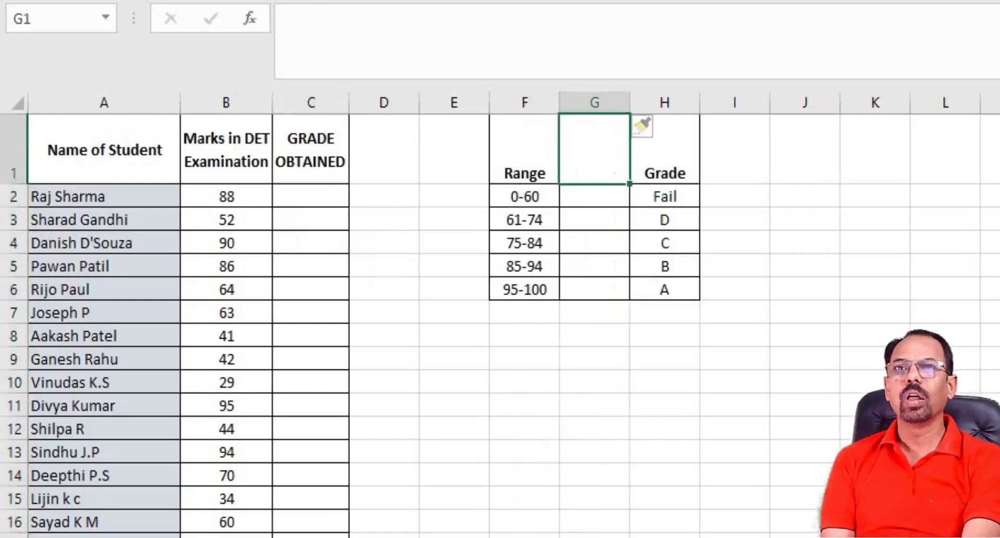
{"action": "type", "text": "Lower Bo"}
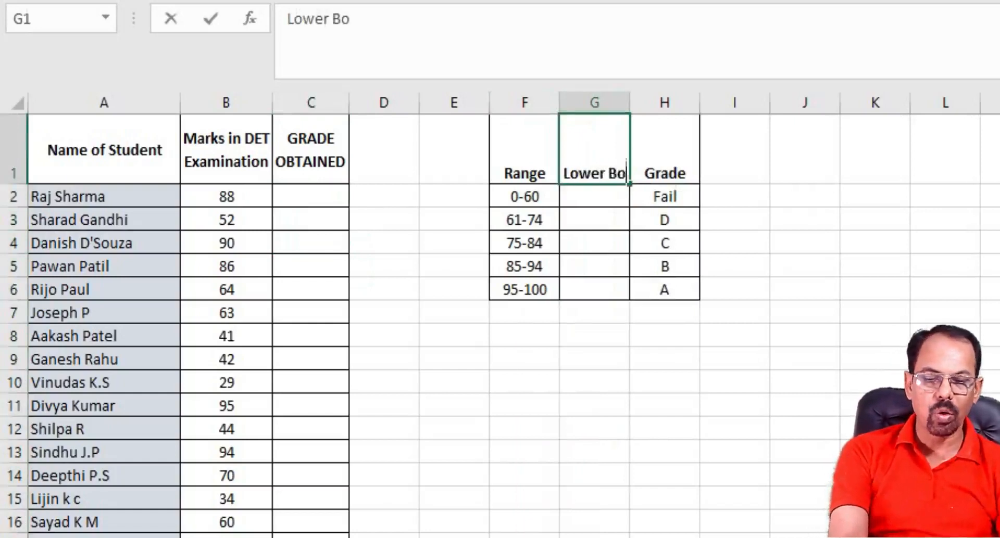
{"action": "type", "text": "und\\"}
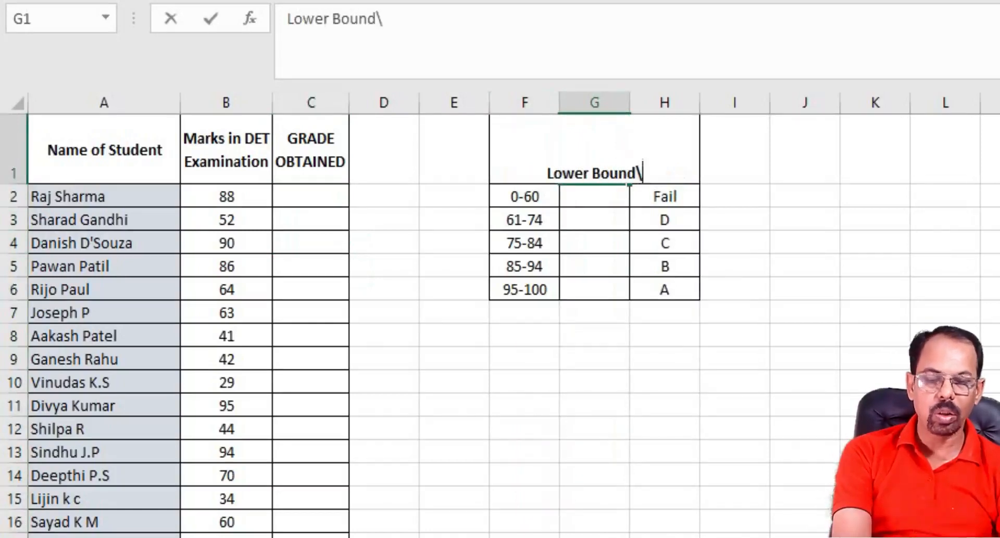
{"action": "key", "text": "BackSpace"}
{"action": "key", "text": "Return"}
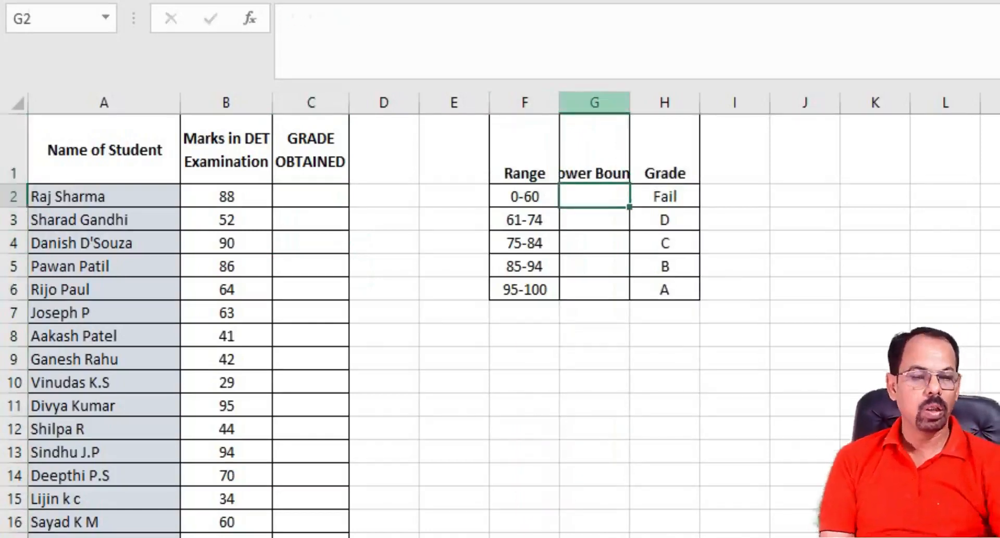
{"action": "double_click", "coordinate": [629, 103]}
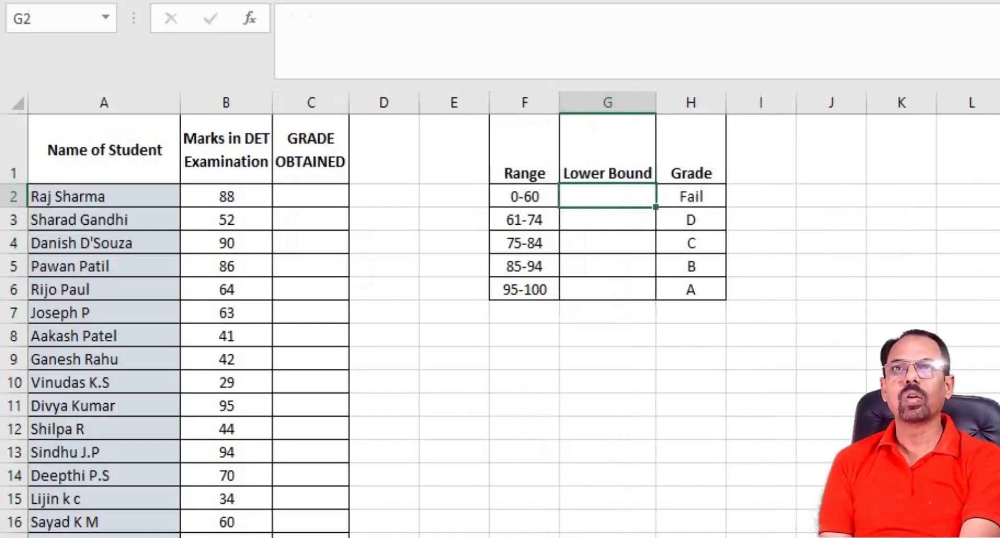
Step: Enter 0 as the first lower bound in G2 and Flash Fill the remaining bounds down to G6
{"action": "type", "text": "0"}
{"action": "key", "text": "Return"}
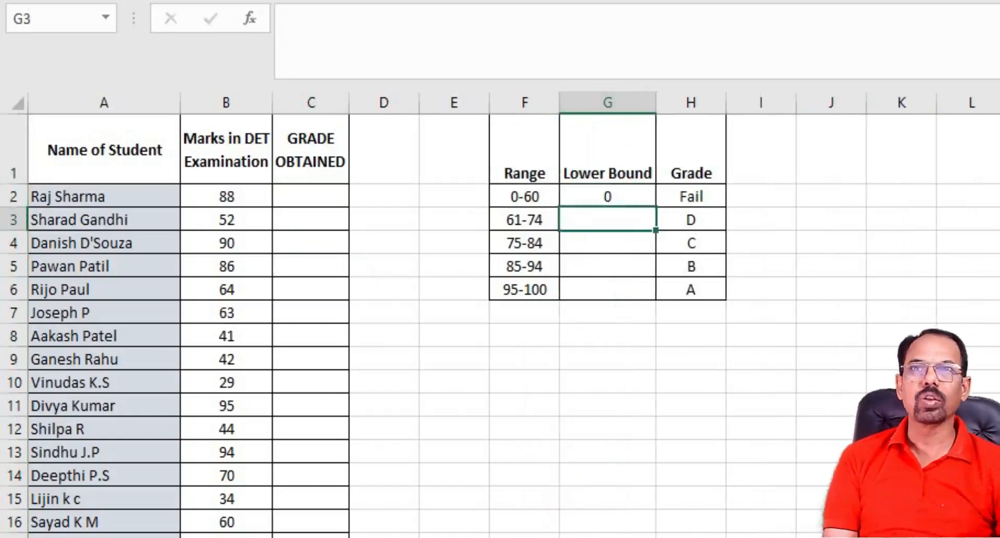
{"action": "left_click_drag", "start_coordinate": [607, 197], "coordinate": [607, 290]}
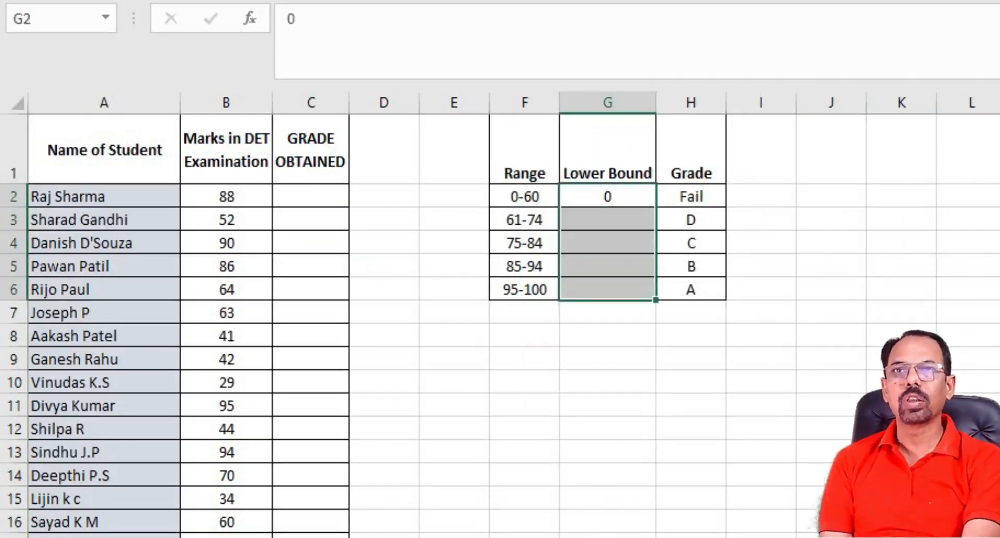
{"action": "key", "text": "ctrl+e"}
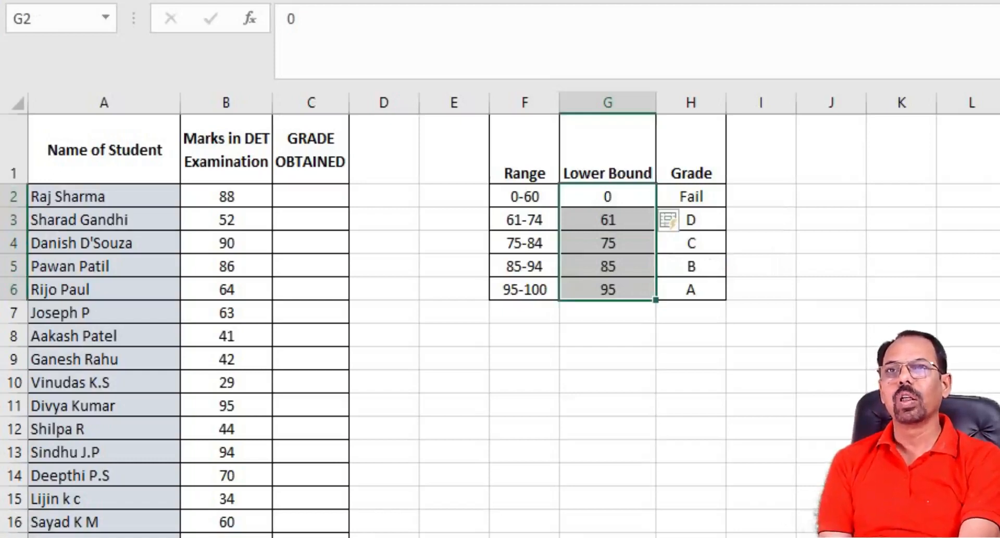
Step: Start a VLOOKUP formula in C2 with the mark in B2 as the lookup value
{"action": "left_click", "coordinate": [311, 197]}
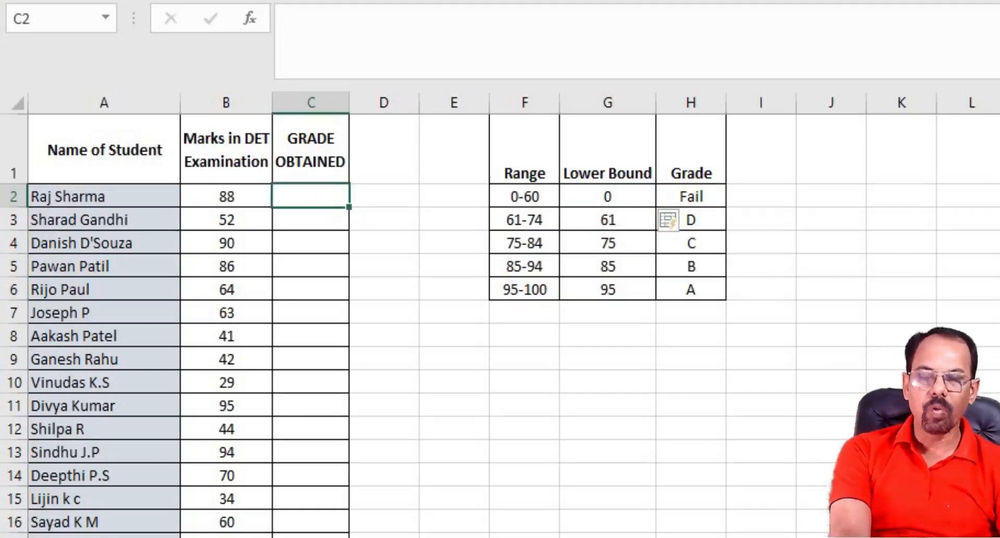
{"action": "type", "text": "="}
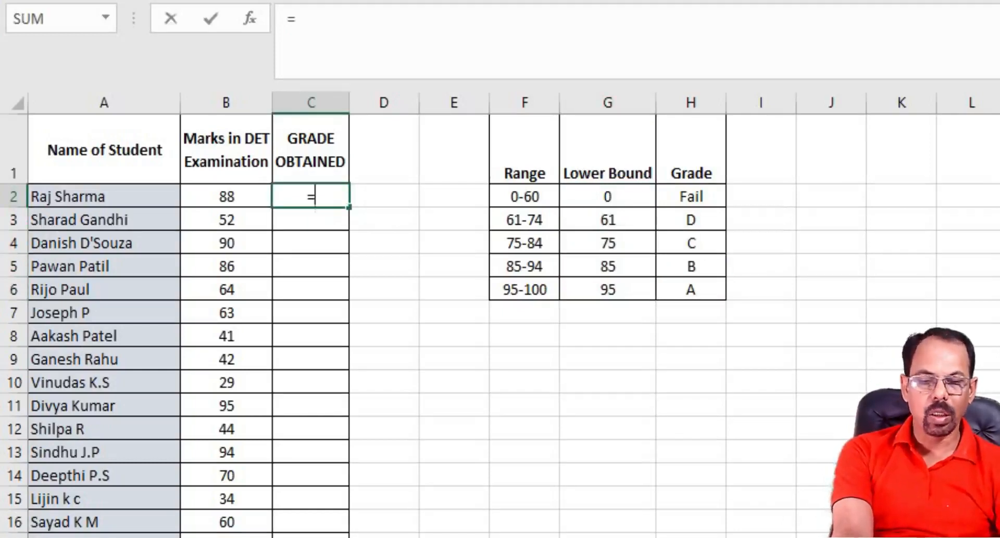
{"action": "type", "text": "vlooku"}
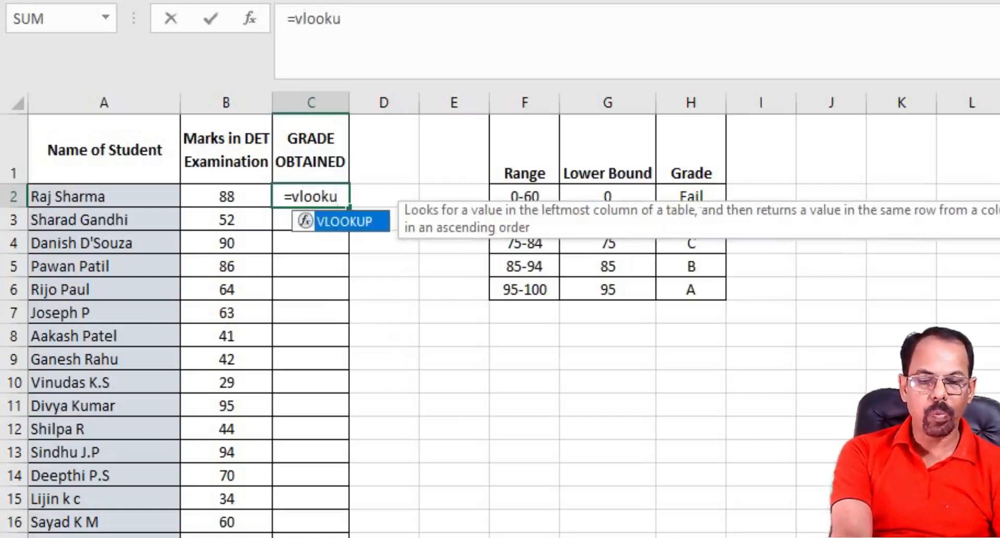
{"action": "type", "text": "p("}
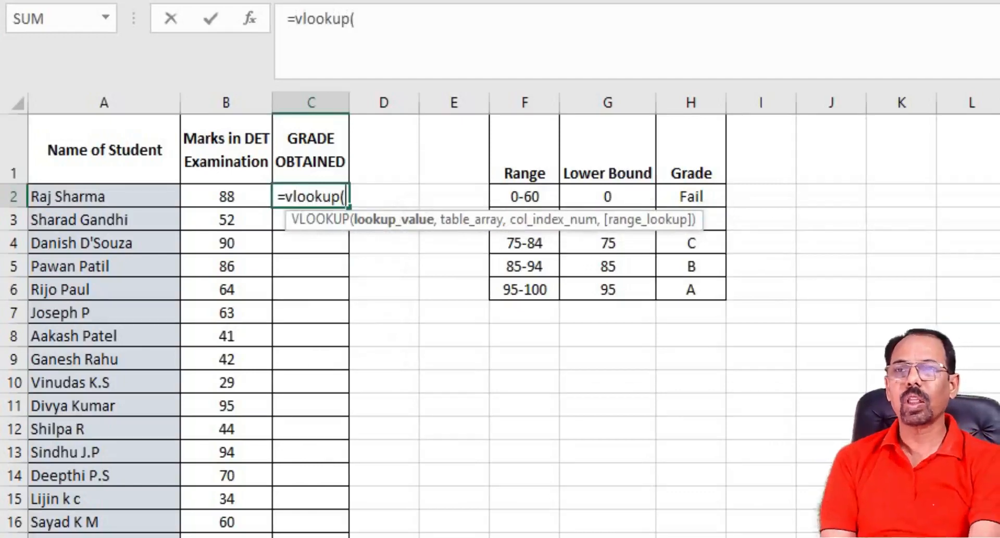
{"action": "left_click", "coordinate": [226, 196]}
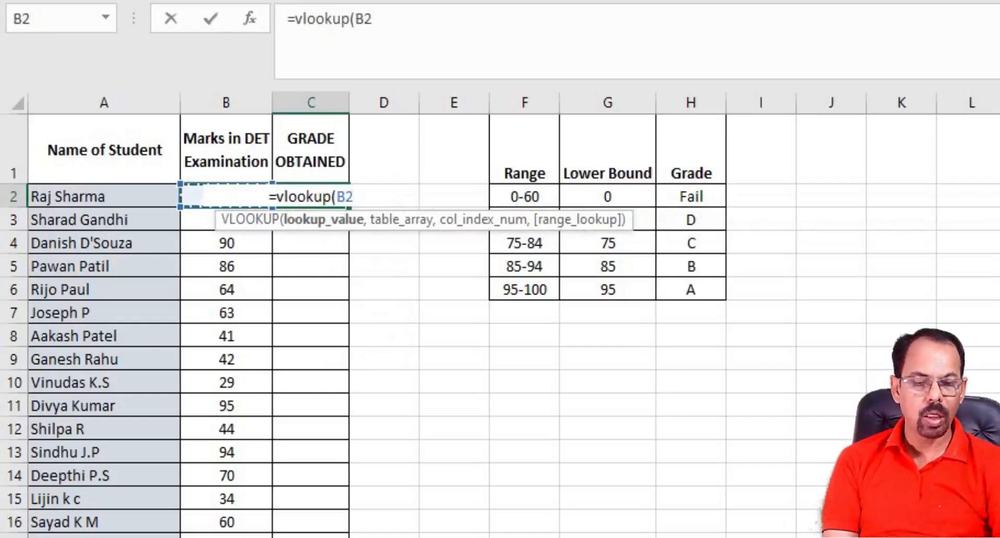
{"action": "type", "text": ","}
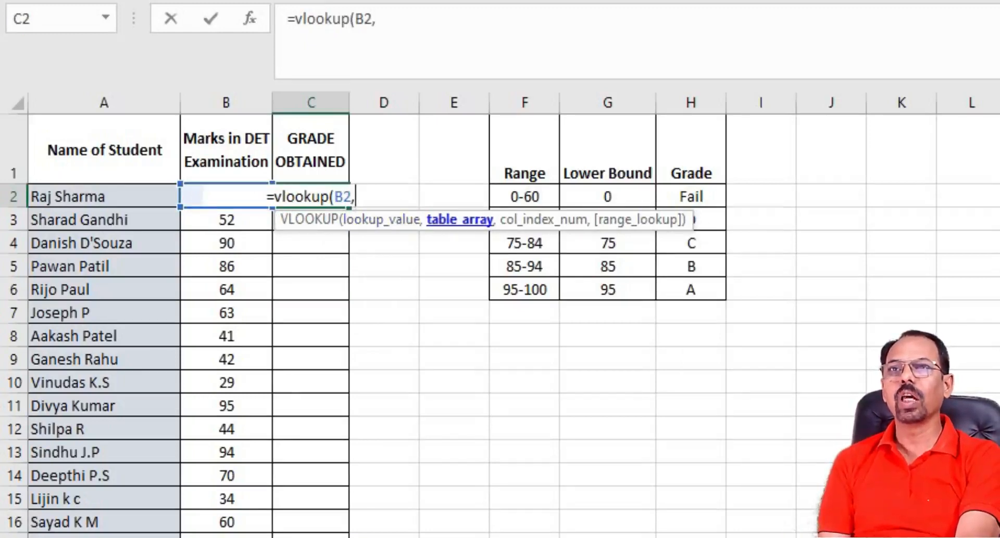
Step: Complete the lookup with the absolute table range $G$2:$H$6 and column index 2, and fill the formula down the Grade Obtained column
{"action": "left_click_drag", "start_coordinate": [607, 197], "coordinate": [690, 290]}
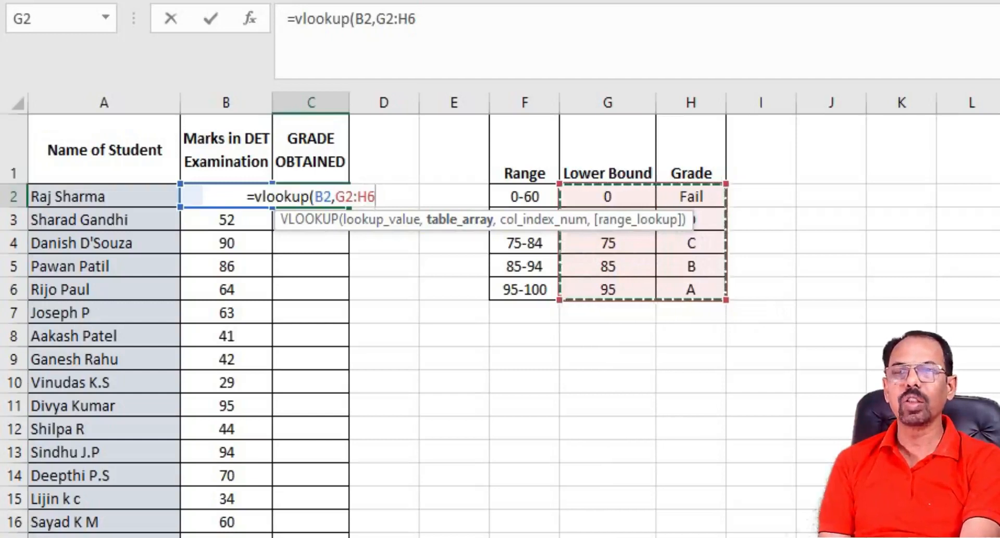
{"action": "key", "text": "F4"}
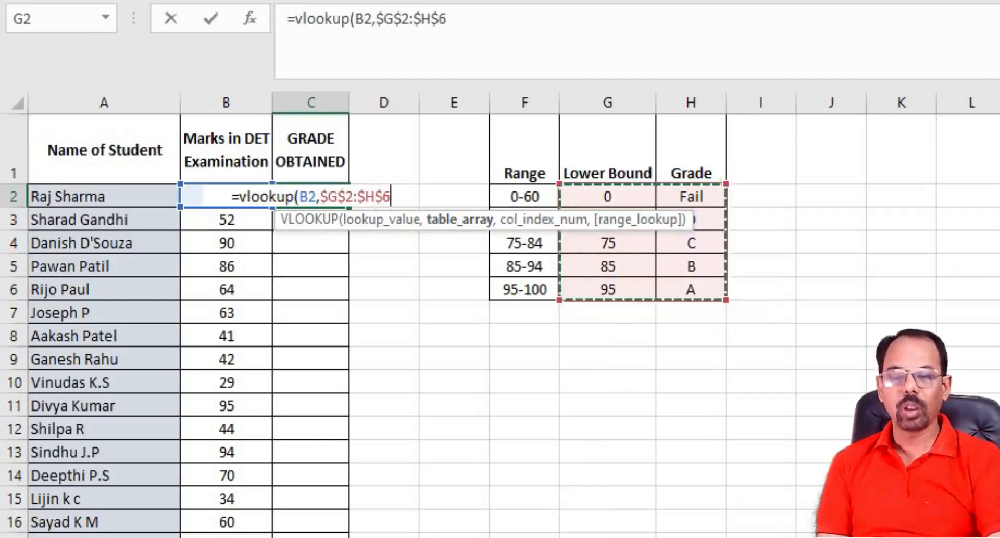
{"action": "type", "text": ","}
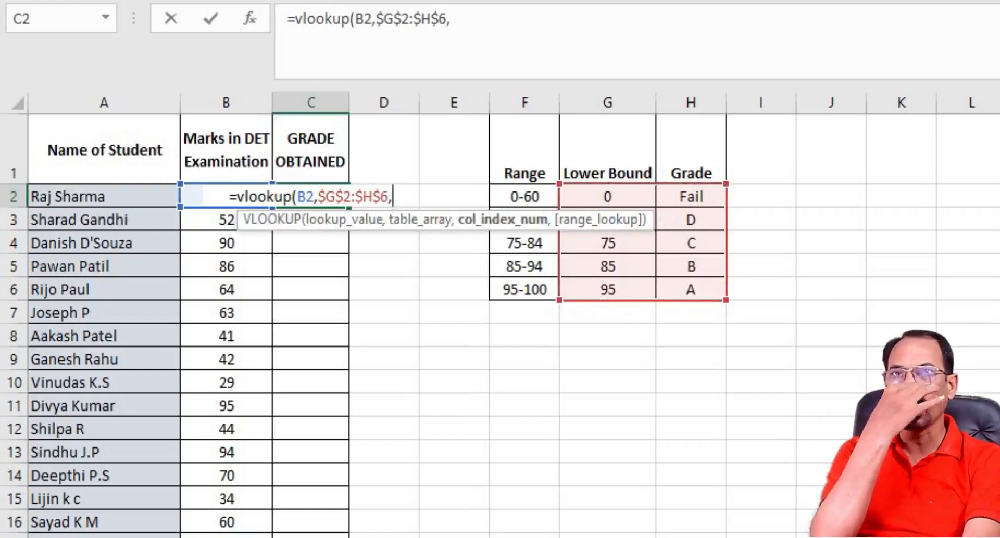
{"action": "type", "text": "2"}
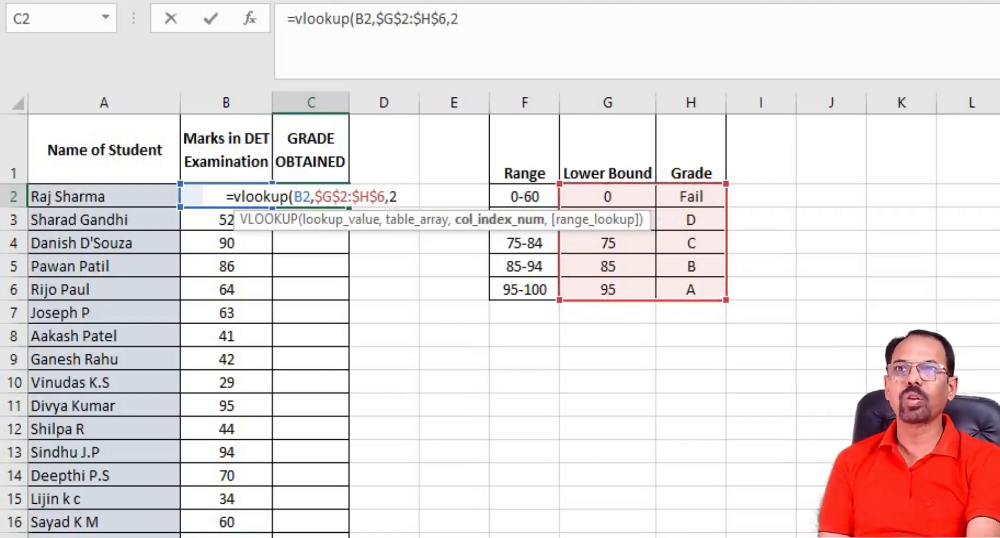
{"action": "type", "text": ")"}
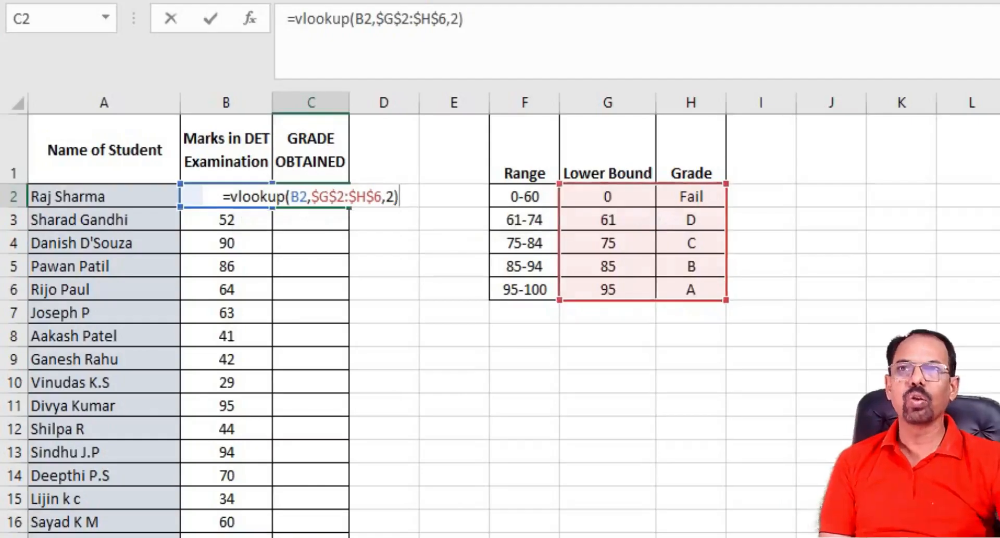
{"action": "key", "text": "Return"}
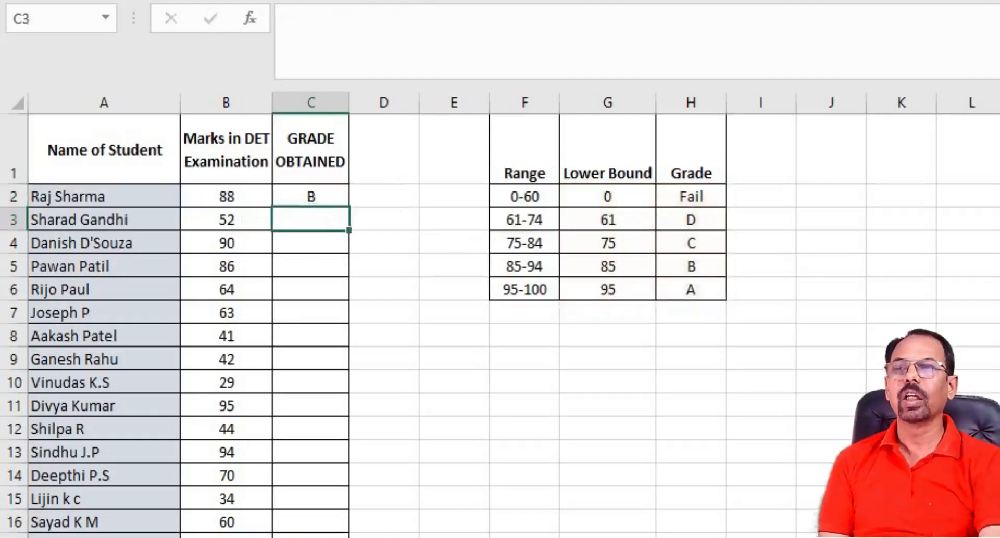
{"action": "left_click", "coordinate": [311, 197]}
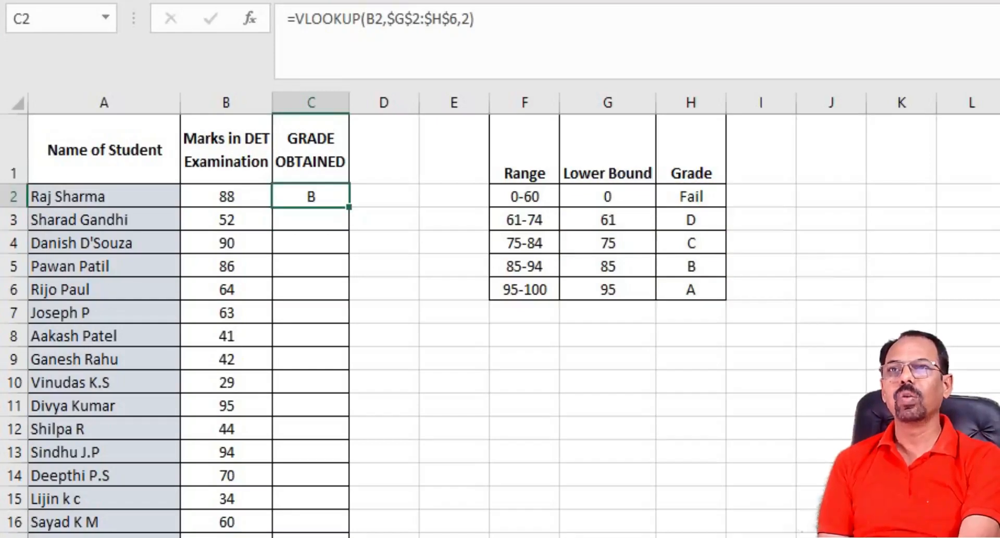
{"action": "double_click", "coordinate": [349, 207]}
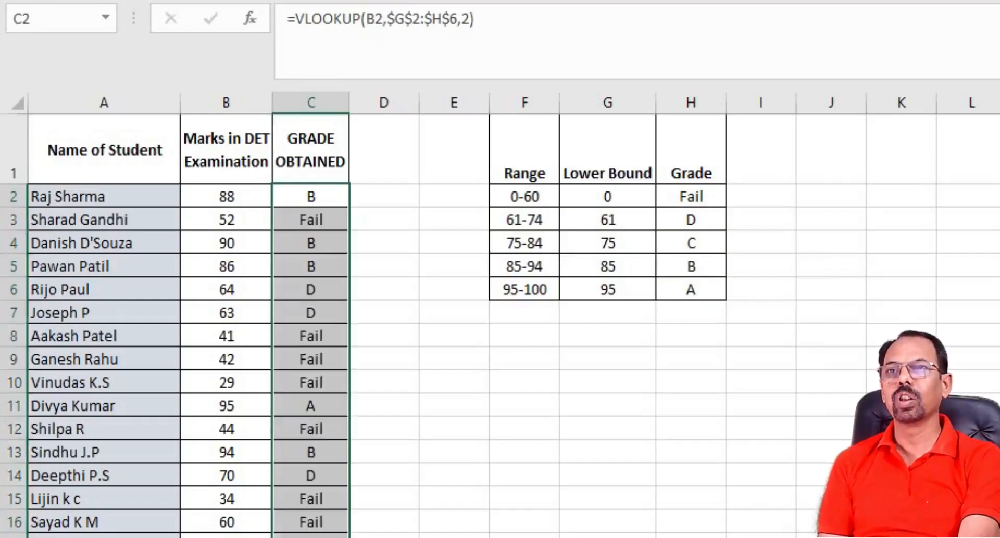